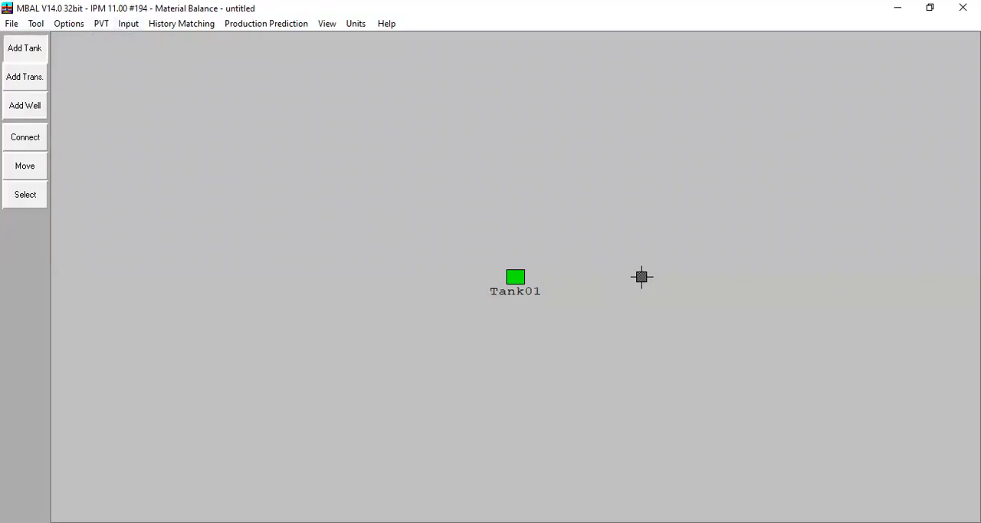
# Add a second tank below Tank01 with temperature 250 deg F, initial pressure 4000 psig, porosity 0,25 and connate water saturation 0,15
pyautogui.click(517, 373)
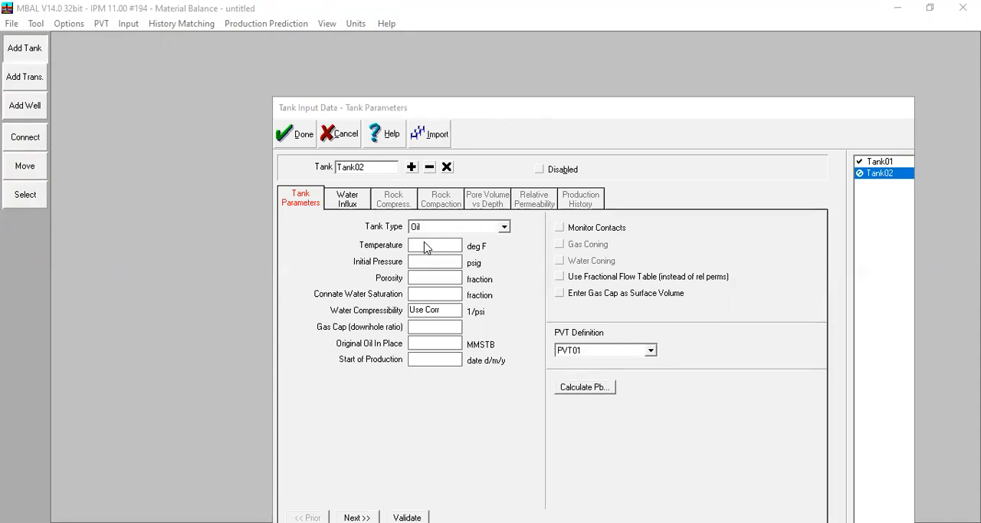
pyautogui.click(423, 249)
pyautogui.write('250')
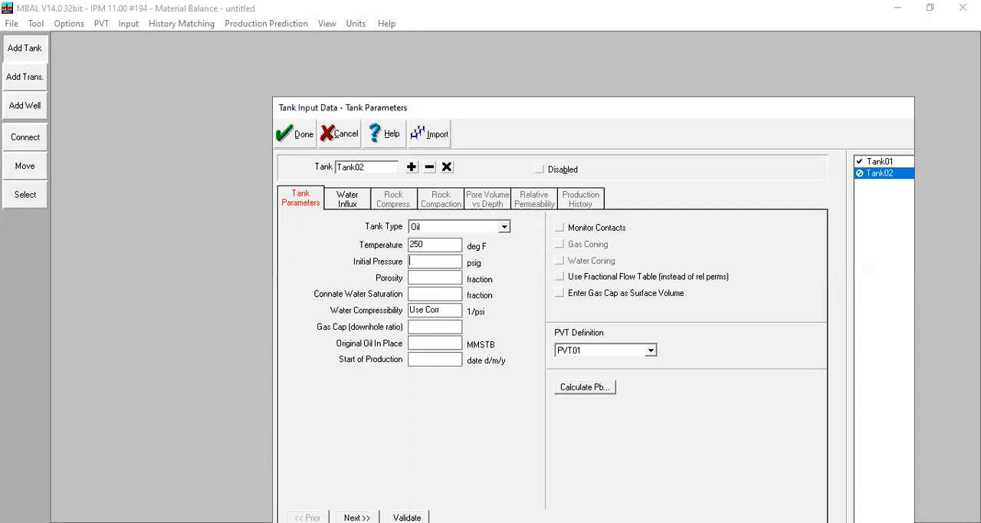
pyautogui.write('40000.250.15')
pyautogui.press('Tab')
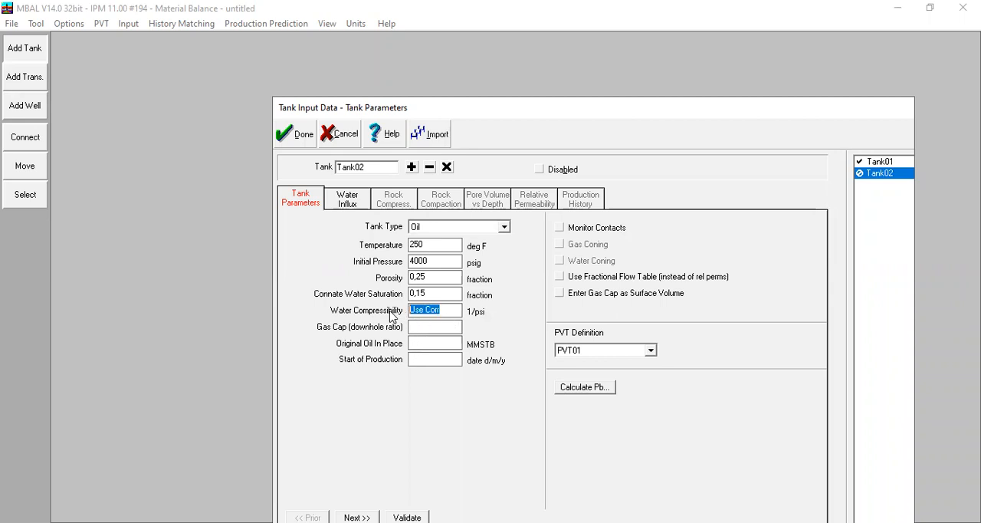
# Set the new tank's water compressibility to 3e-6, gas cap to 0, original oil in place to 150 MMSTB and production start to 01/01/1990
pyautogui.write('3e-6')
pyautogui.press('Tab')
pyautogui.write('0')
pyautogui.press('Tab')
pyautogui.write('150')
pyautogui.press('Tab')
pyautogui.write('01/0')
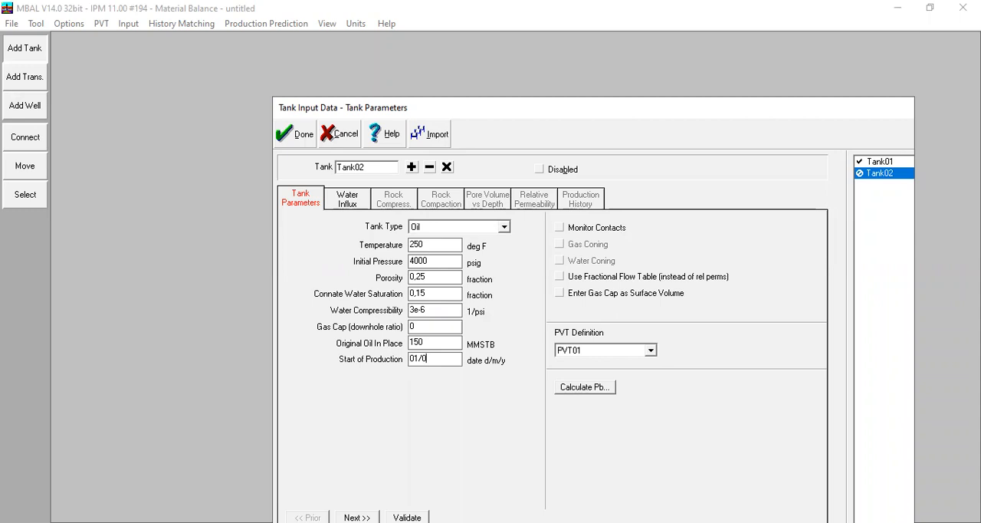
pyautogui.write('1/1990')
# Check Tank02's water influx and rock compaction settings, and take its rock compressibility from correlation
pyautogui.click(344, 199)
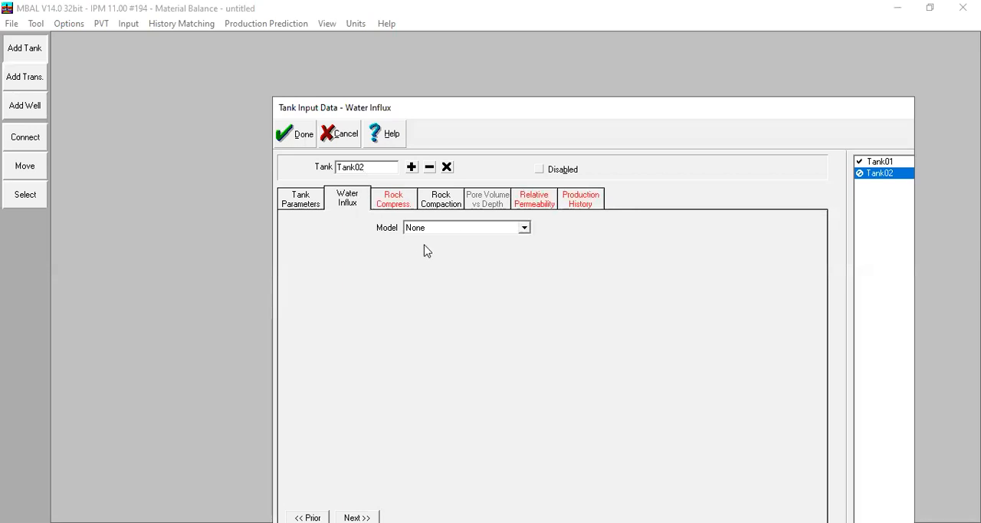
pyautogui.click(406, 212)
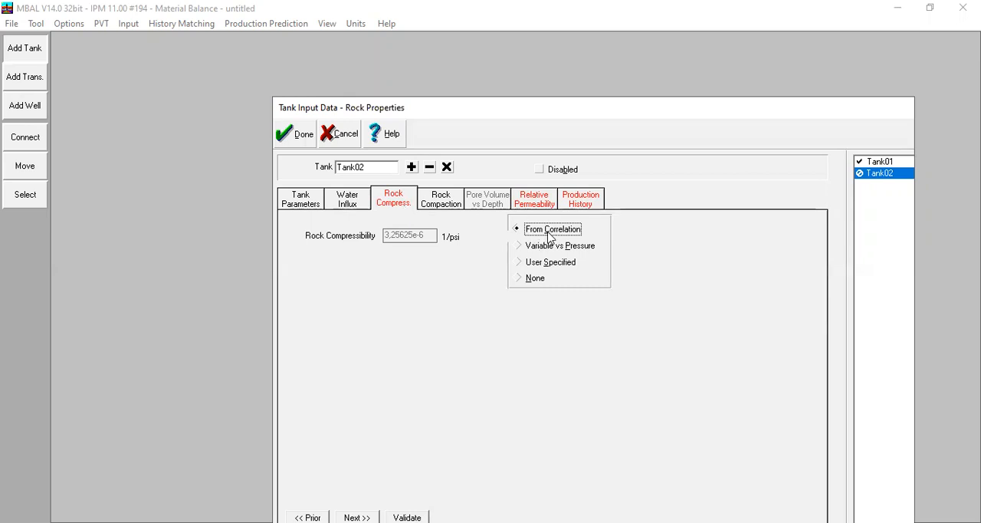
pyautogui.click(441, 215)
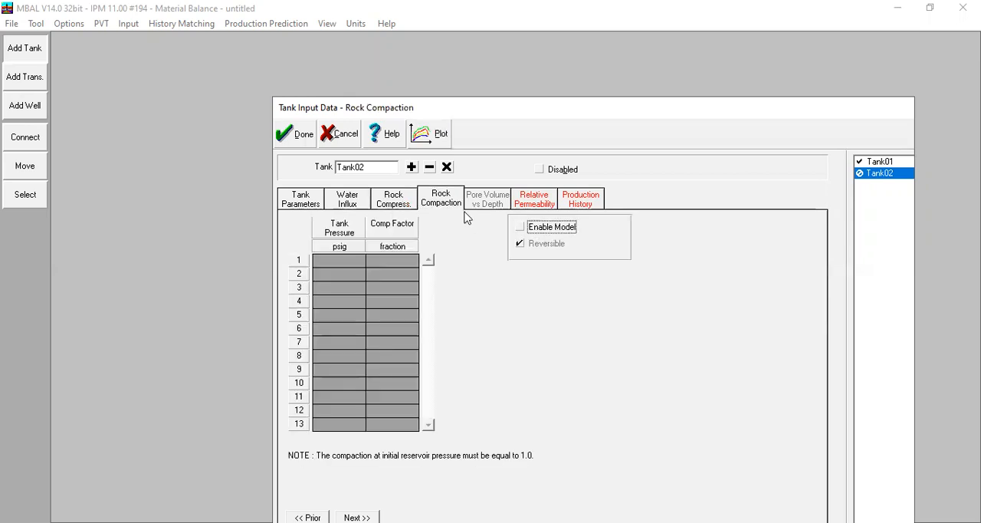
# Enter Tank02's Krw Corey values: residual saturation 0,15, end point 0,97 and exponent 1,3
pyautogui.click(520, 206)
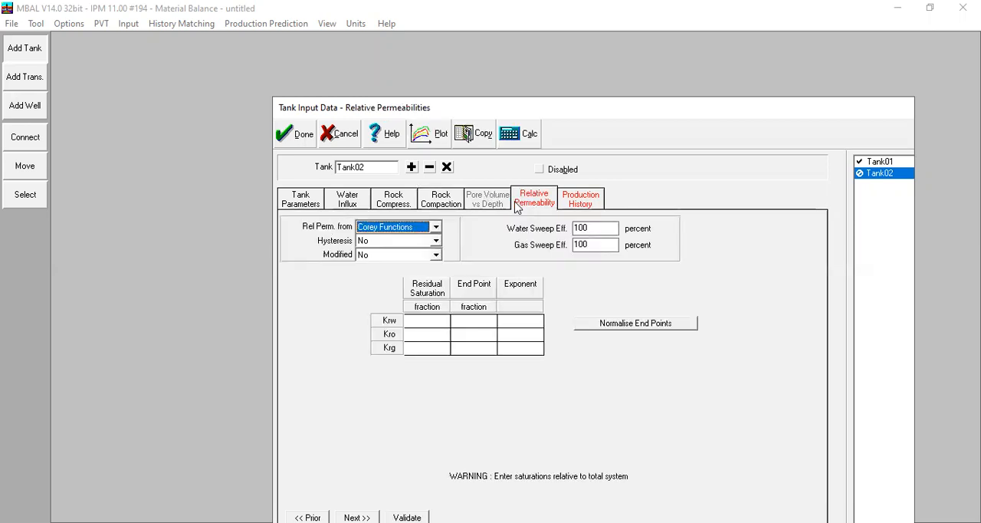
pyautogui.click(426, 321)
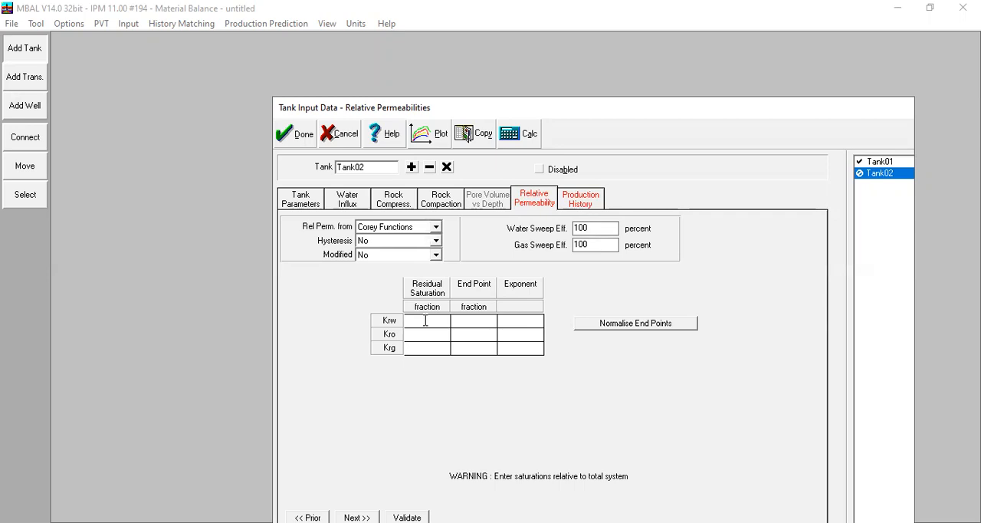
pyautogui.write('0,15')
pyautogui.press('Tab')
pyautogui.write('0,97')
pyautogui.press('Tab')
pyautogui.write('1,3')
pyautogui.press('Tab')
pyautogui.write('0,15')
# Enter Tank02's Kro Corey values: residual saturation 0,15, end point 0,8 and exponent 1,5
pyautogui.press('Tab')
pyautogui.write('0,8')
pyautogui.press('Tab')
pyautogui.write('1,5')
pyautogui.press('Tab')
# Enter Tank02's Krg Corey values: residual saturation 0,05, end point 0,95 and exponent 1
pyautogui.write('0,05')
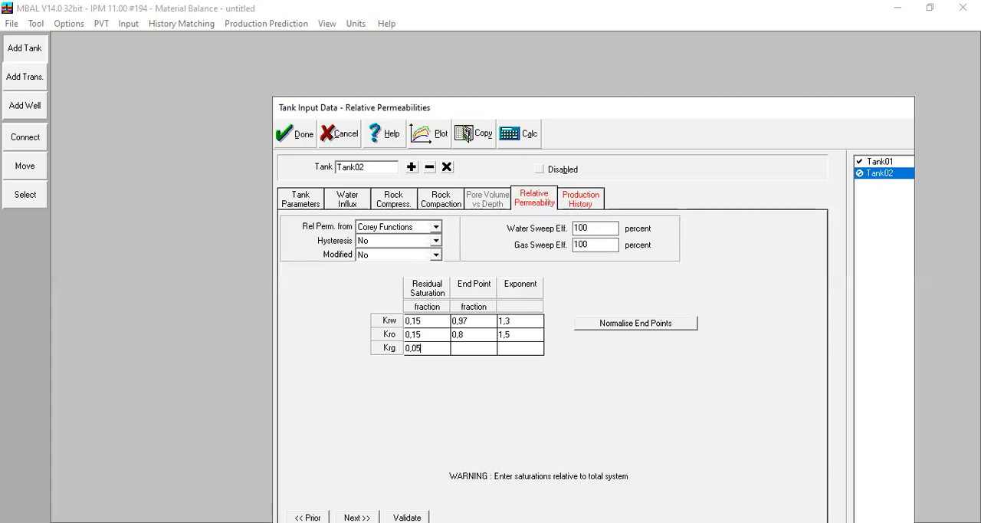
pyautogui.press('Tab')
pyautogui.write('0,95')
pyautogui.press('Tab')
pyautogui.write('1')
pyautogui.click(521, 337)
# Plot Tank02's relative permeability curves in a maximized window, examine them and clear the plot
pyautogui.click(430, 133)
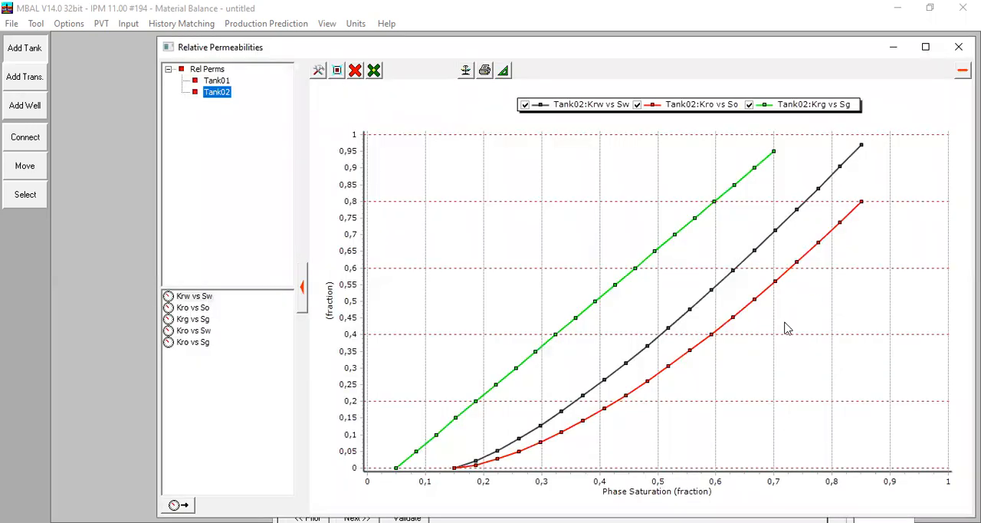
pyautogui.click(927, 49)
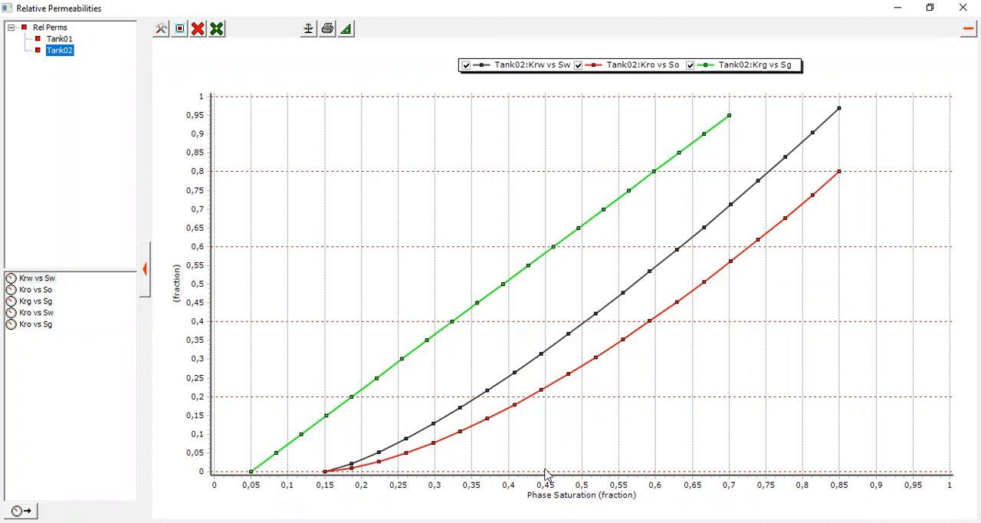
pyautogui.click(71, 40)
pyautogui.click(61, 51)
pyautogui.click(60, 39)
pyautogui.click(60, 51)
pyautogui.click(197, 29)
pyautogui.click(234, 98)
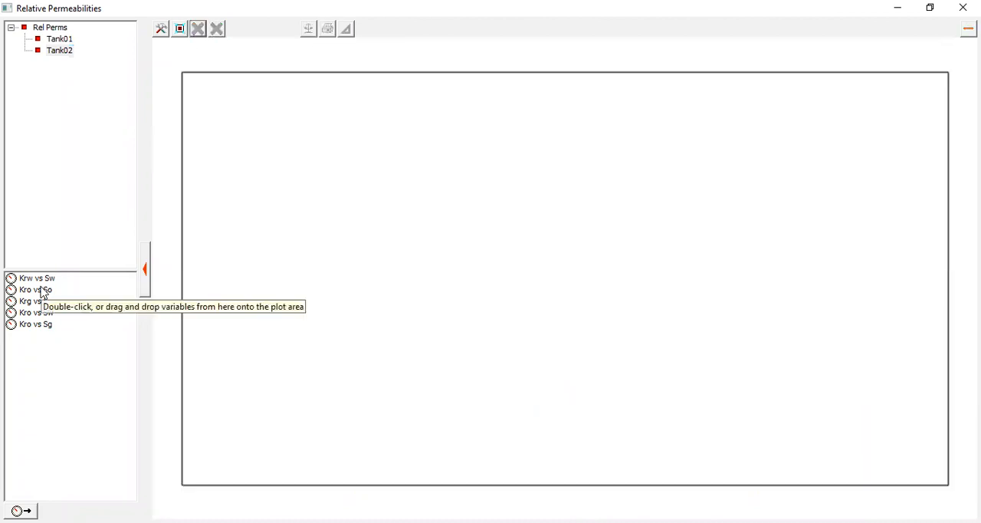
# Plot Tank02's Krw vs Sw together with Kro vs Sw to examine the oil-water curves, and clear the plot
pyautogui.doubleClick(38, 279)
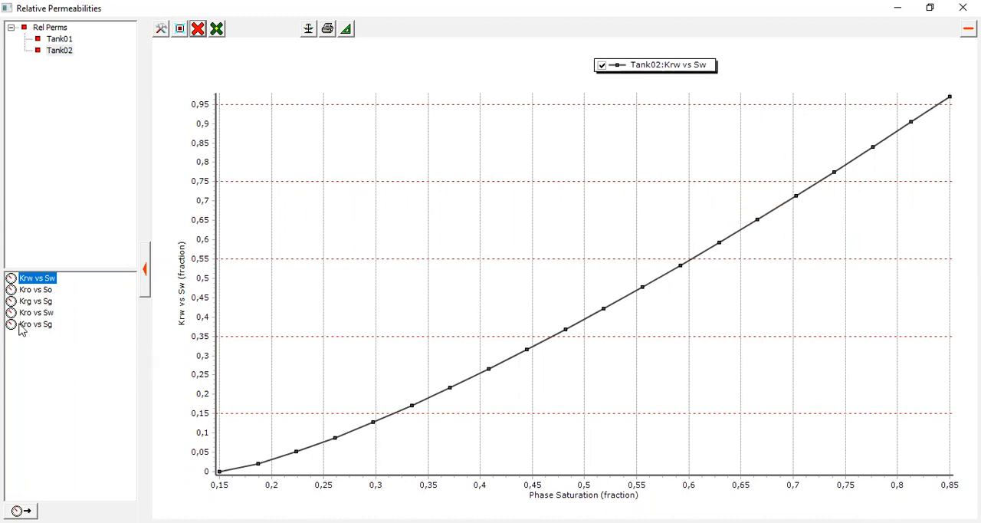
pyautogui.doubleClick(42, 312)
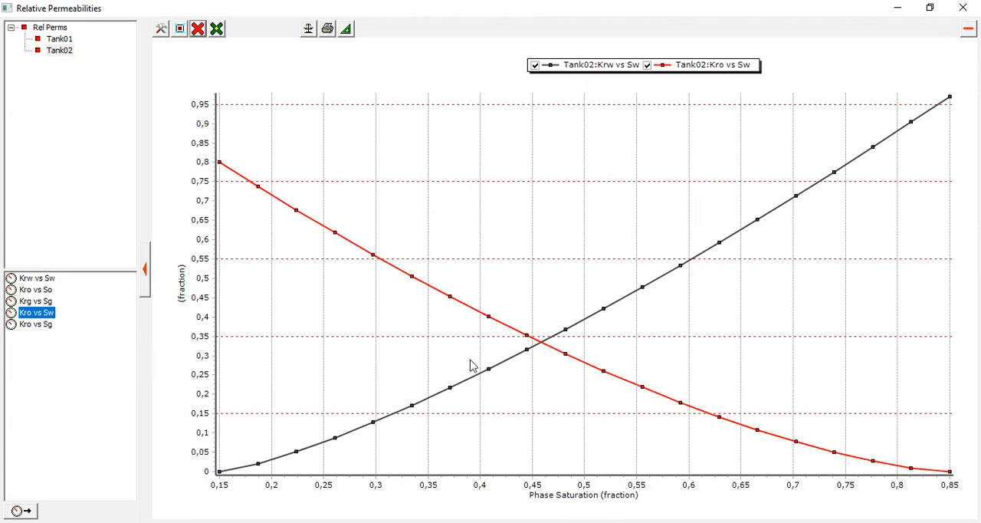
pyautogui.click(198, 28)
pyautogui.click(224, 77)
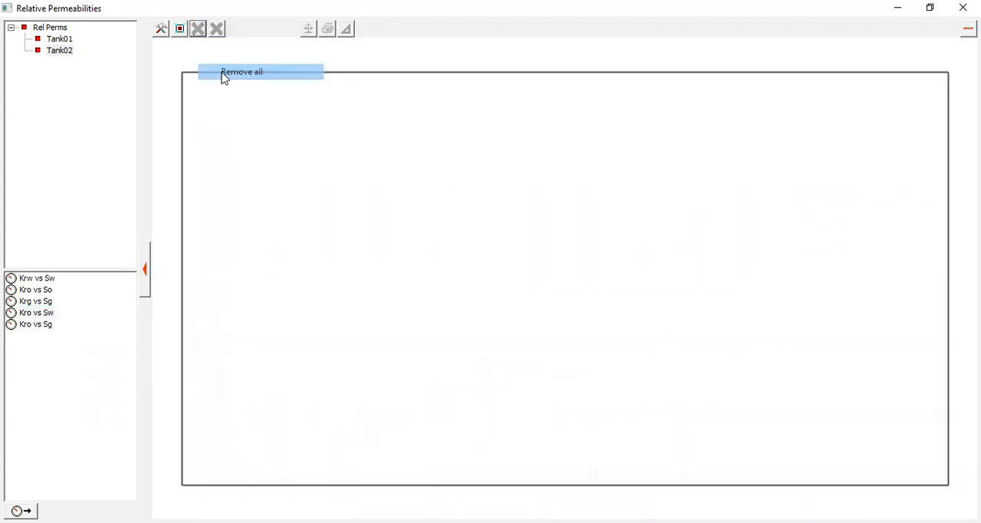
# Plot Tank02's Kro vs So alone and replace it with Kro vs Sg and Krg vs Sg, examine the curves and close the plot
pyautogui.doubleClick(41, 292)
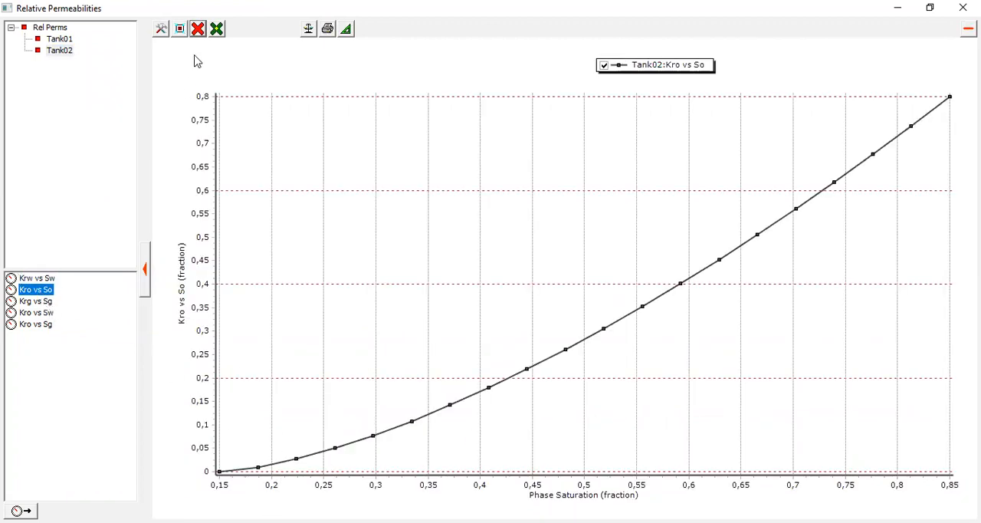
pyautogui.click(204, 31)
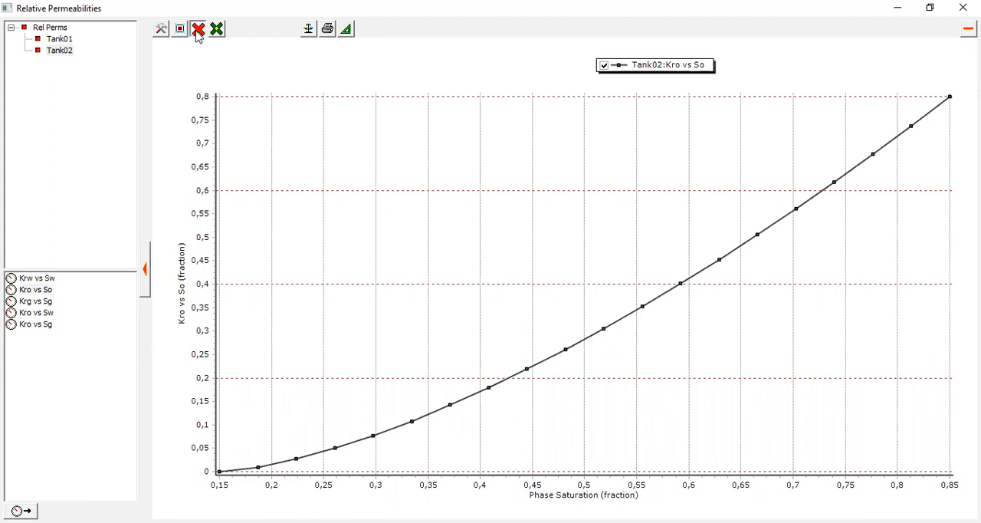
pyautogui.doubleClick(40, 325)
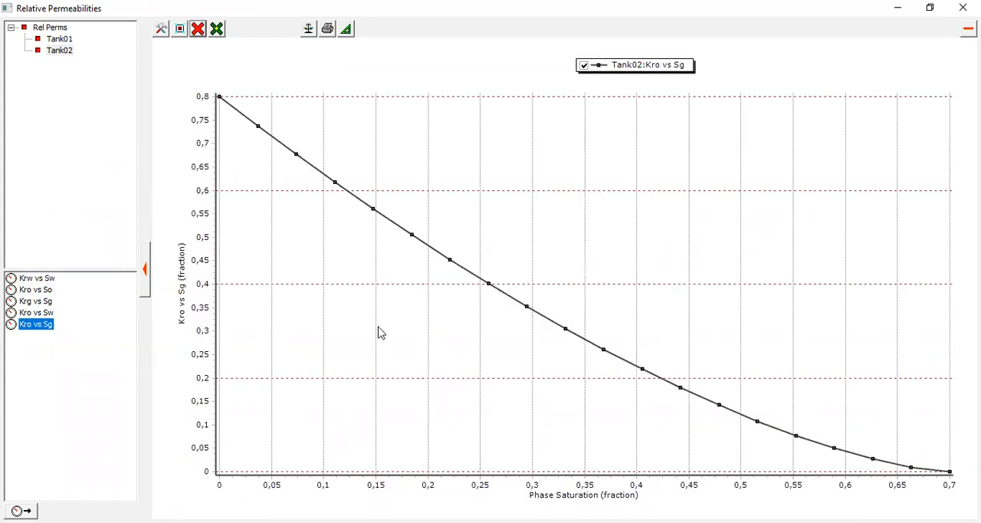
pyautogui.doubleClick(38, 303)
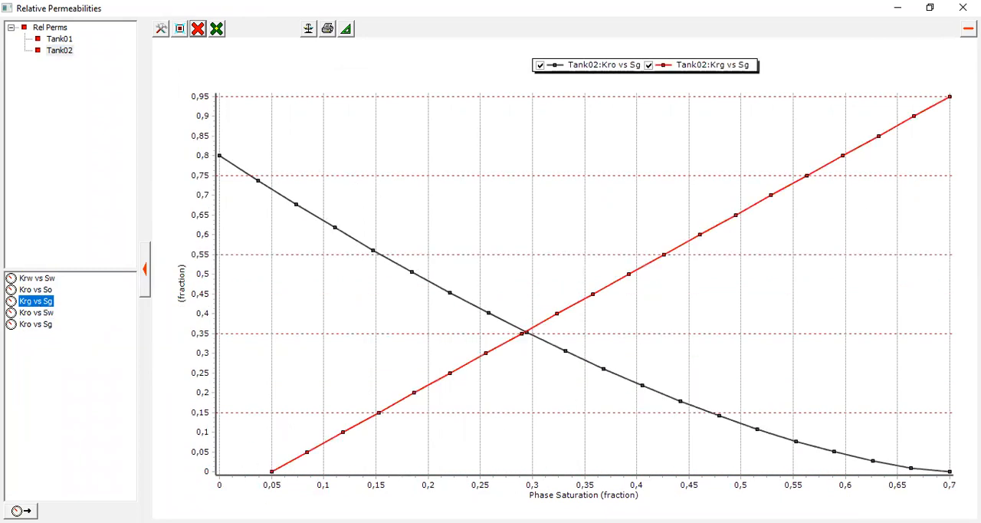
pyautogui.click(963, 7)
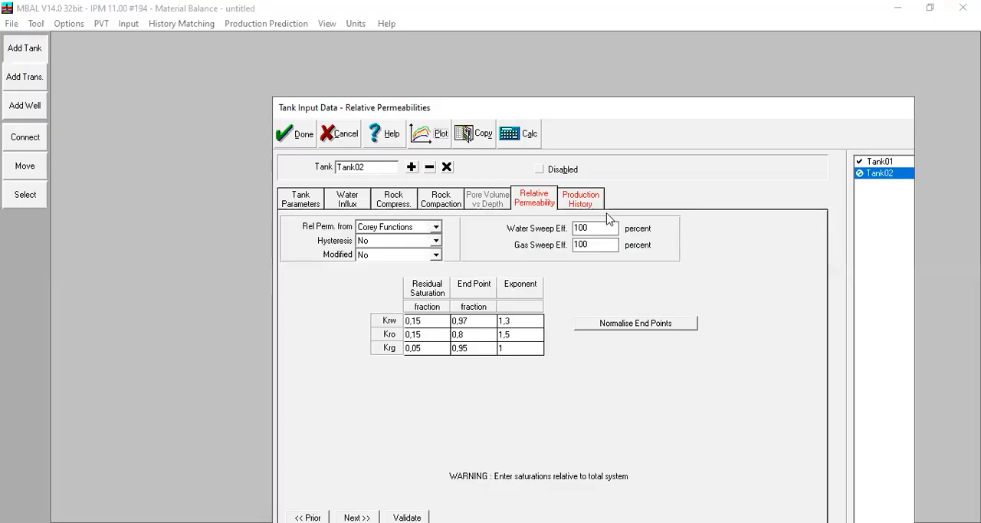
# Check Tank02's production history, finish its data entry and align the tank directly below Tank01
pyautogui.click(603, 205)
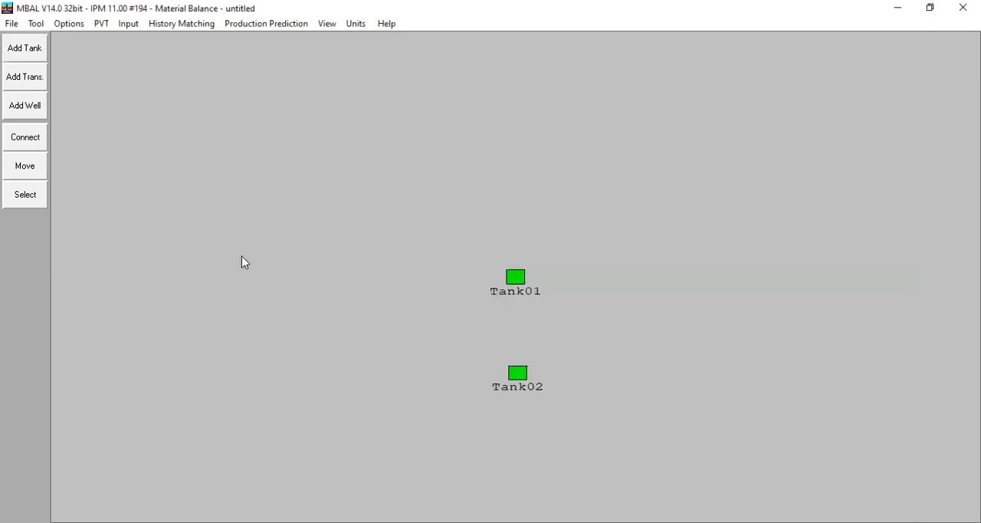
pyautogui.click(32, 176)
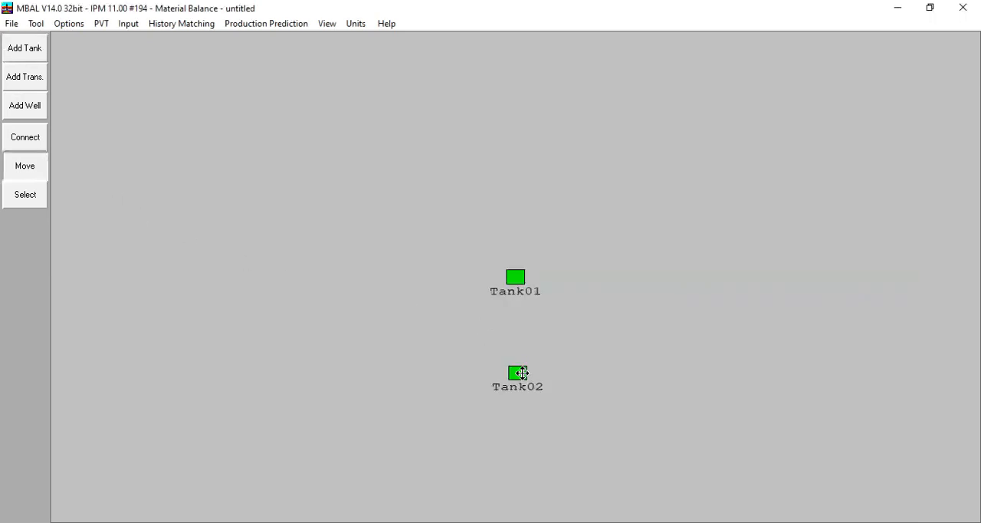
pyautogui.click(517, 373)
pyautogui.click(516, 372)
pyautogui.click(34, 176)
# Open the history matching plots, switch the analytical method to Tank01, read its match points where they depart from the curve, and close the plots
pyautogui.click(173, 24)
pyautogui.click(182, 53)
pyautogui.click(828, 82)
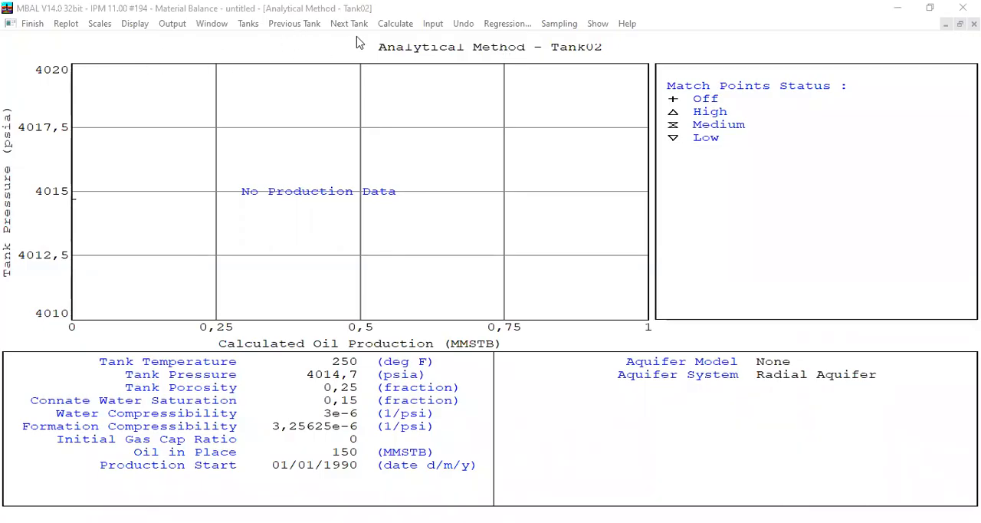
pyautogui.click(294, 27)
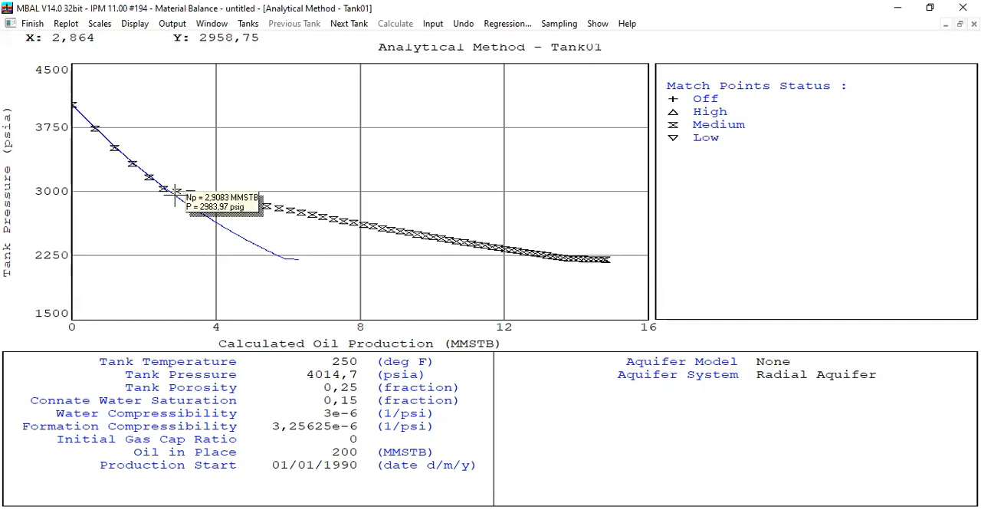
pyautogui.moveTo(174, 196)
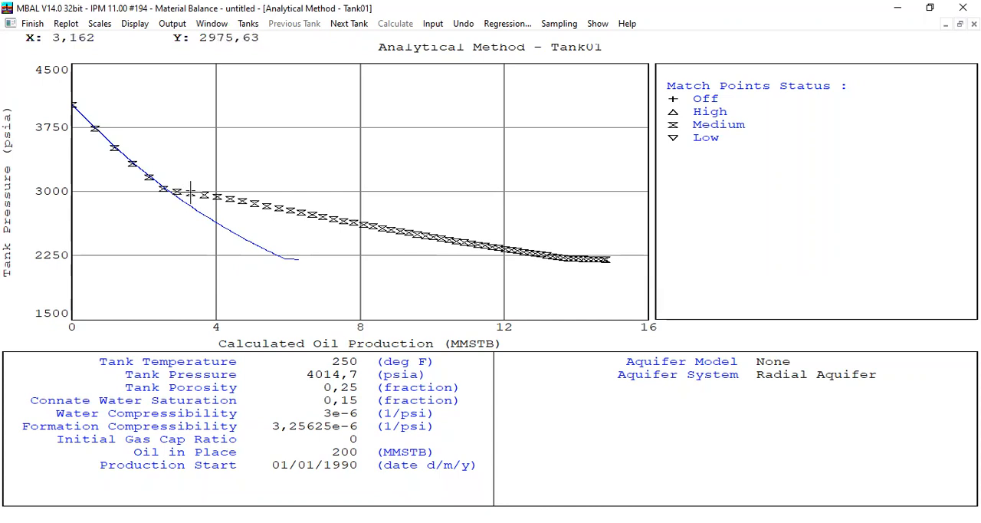
pyautogui.moveTo(269, 210)
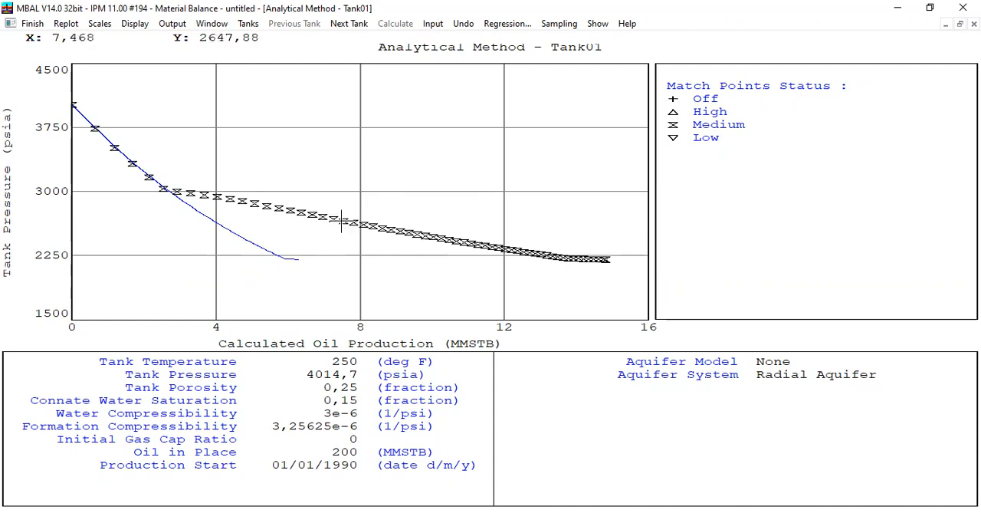
pyautogui.moveTo(342, 221)
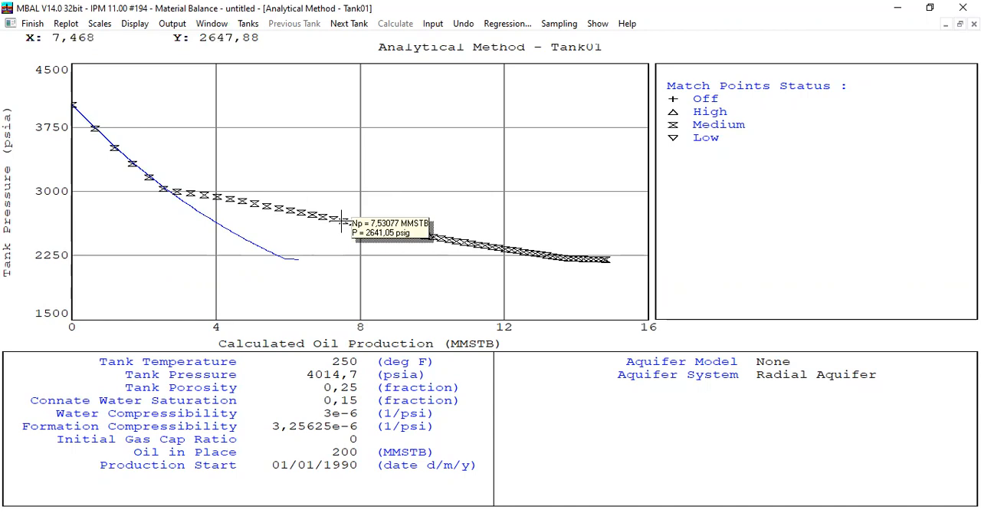
pyautogui.click(29, 24)
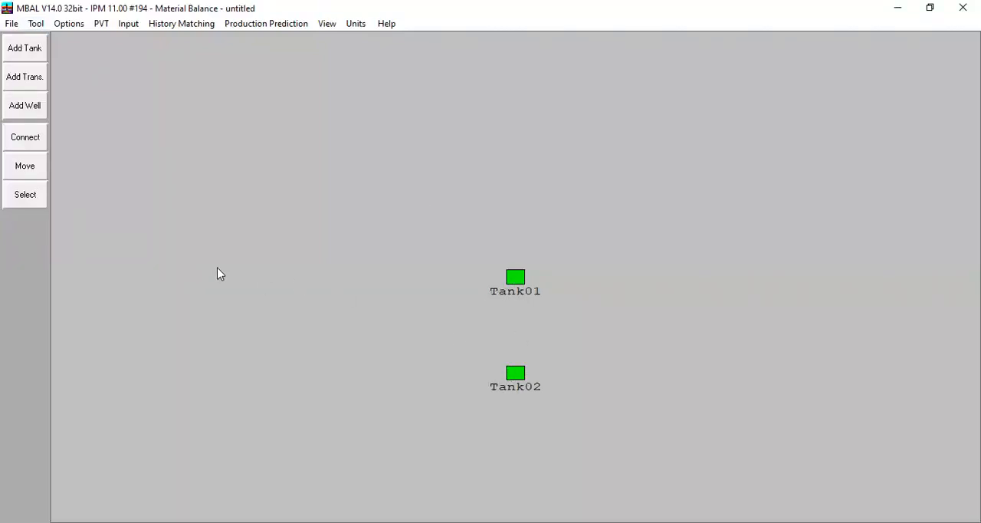
# Add a transmissibility to the model and set Tank01 as the first tank it connects
pyautogui.click(17, 83)
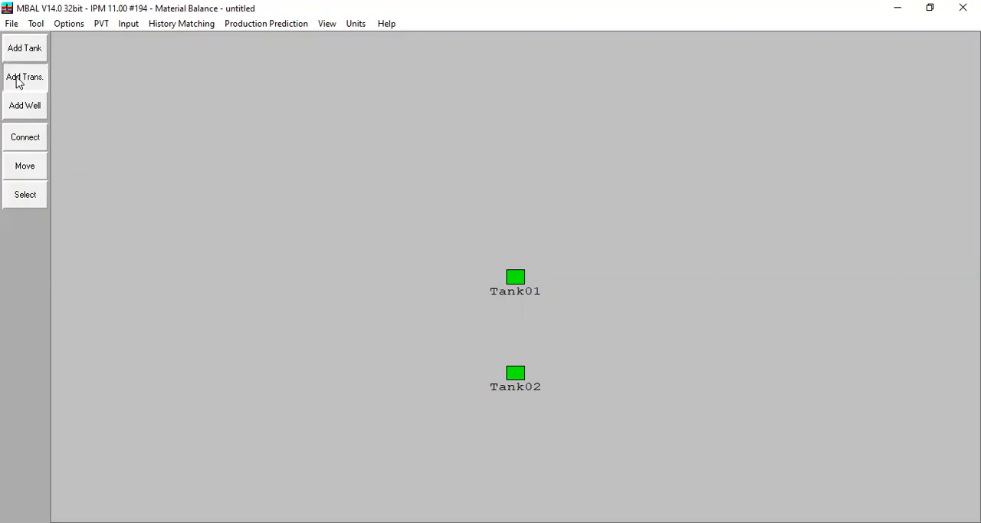
pyautogui.click(516, 281)
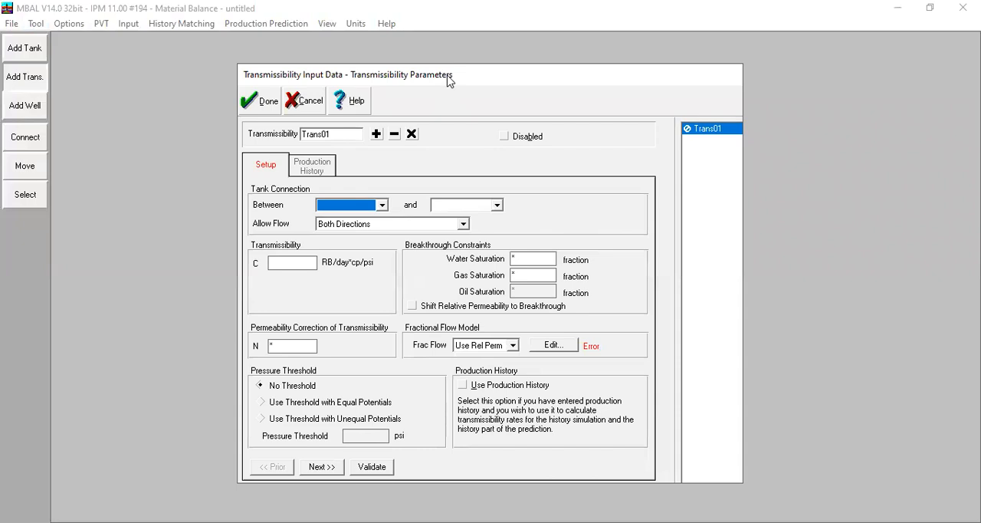
pyautogui.moveTo(450, 81); pyautogui.dragTo(577, 87)
pyautogui.click(483, 211)
pyautogui.click(460, 221)
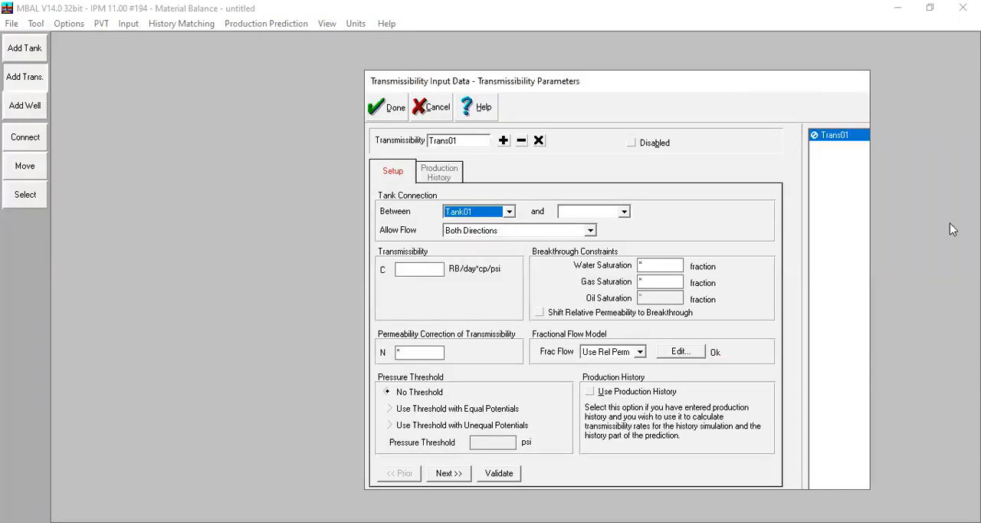